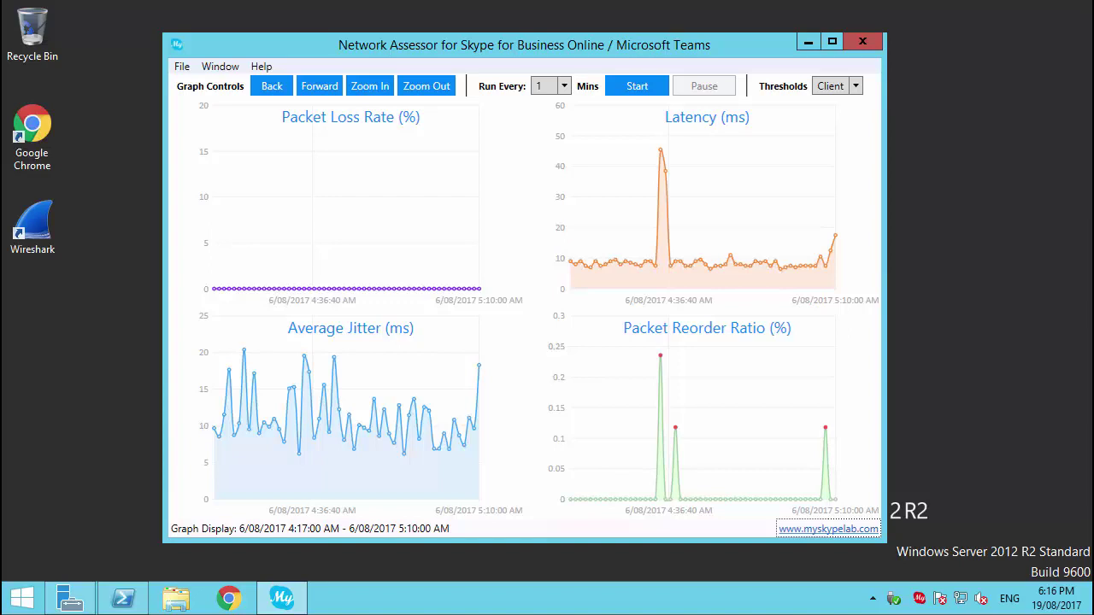
# - Run .\NetworkAssessmentTool.exe in PowerShell until it reports 0 packet loss, 15 ms latency, 30.5843 ms jitter
pyautogui.click(123, 598)
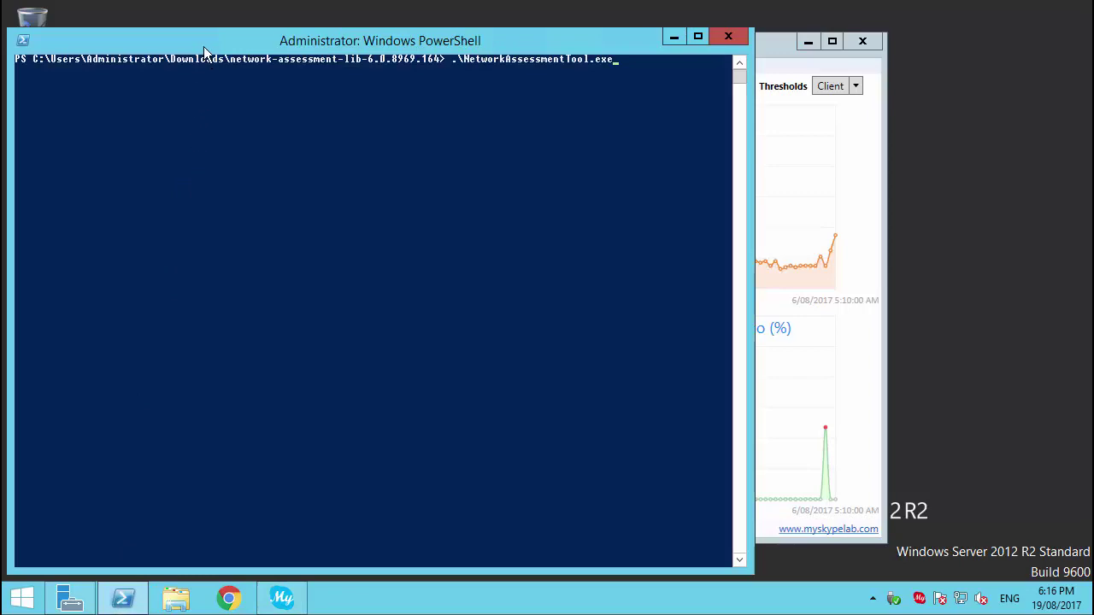
pyautogui.press('Return')
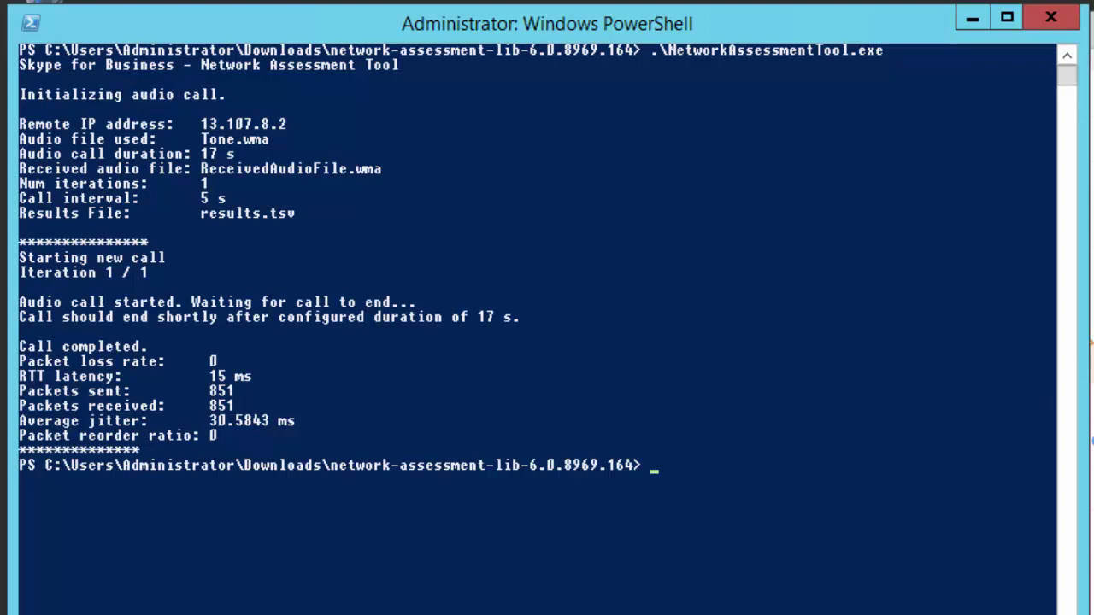
# - Minimize PowerShell, then view and close Network Assessor's About box showing version 1.0.0
pyautogui.click(966, 14)
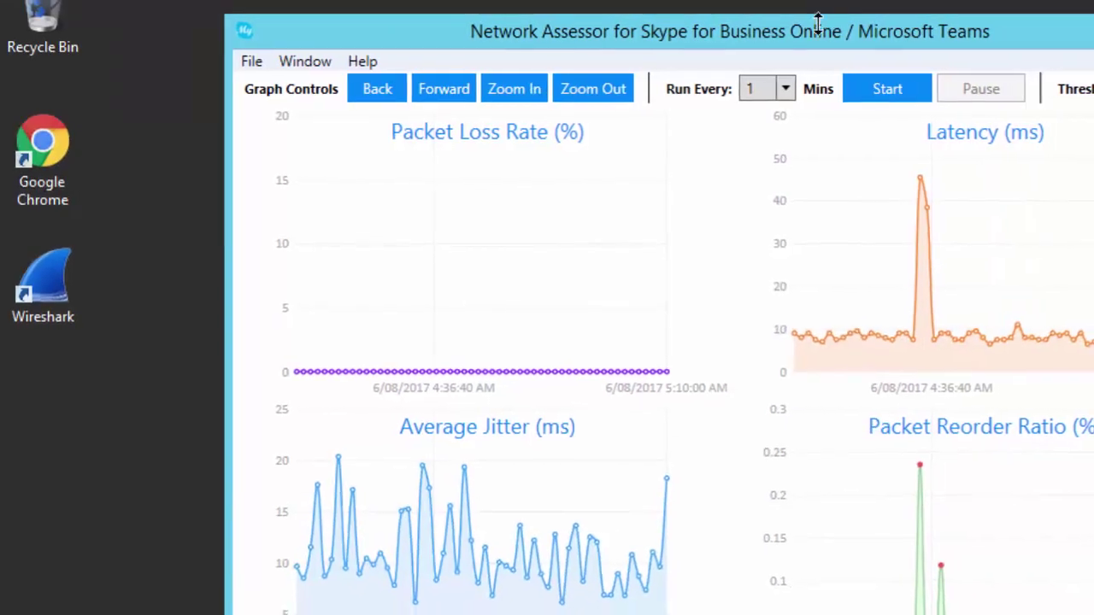
pyautogui.click(369, 63)
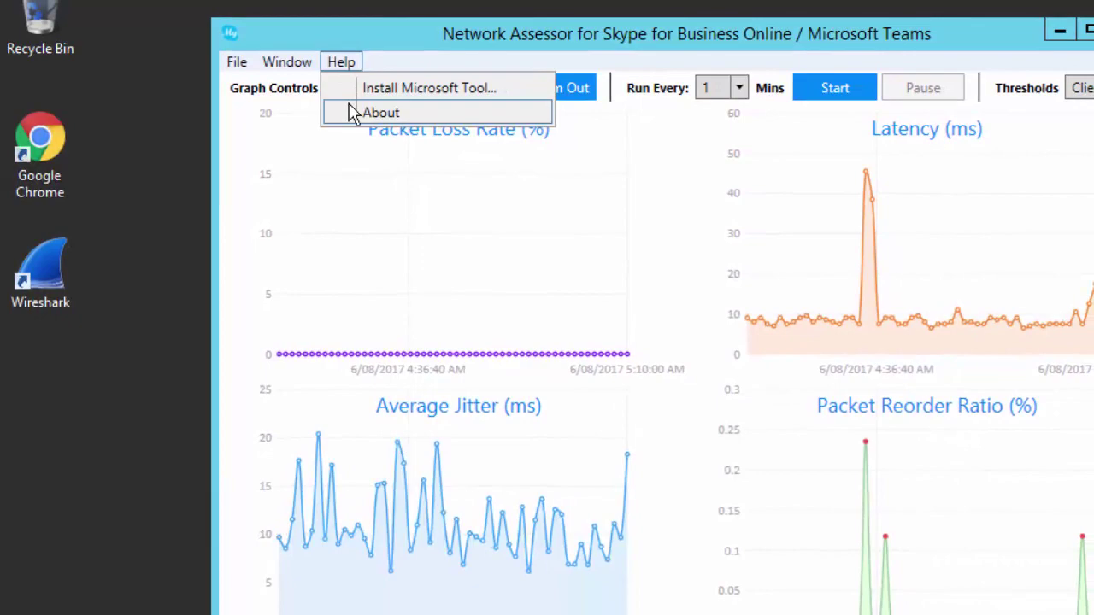
pyautogui.click(380, 113)
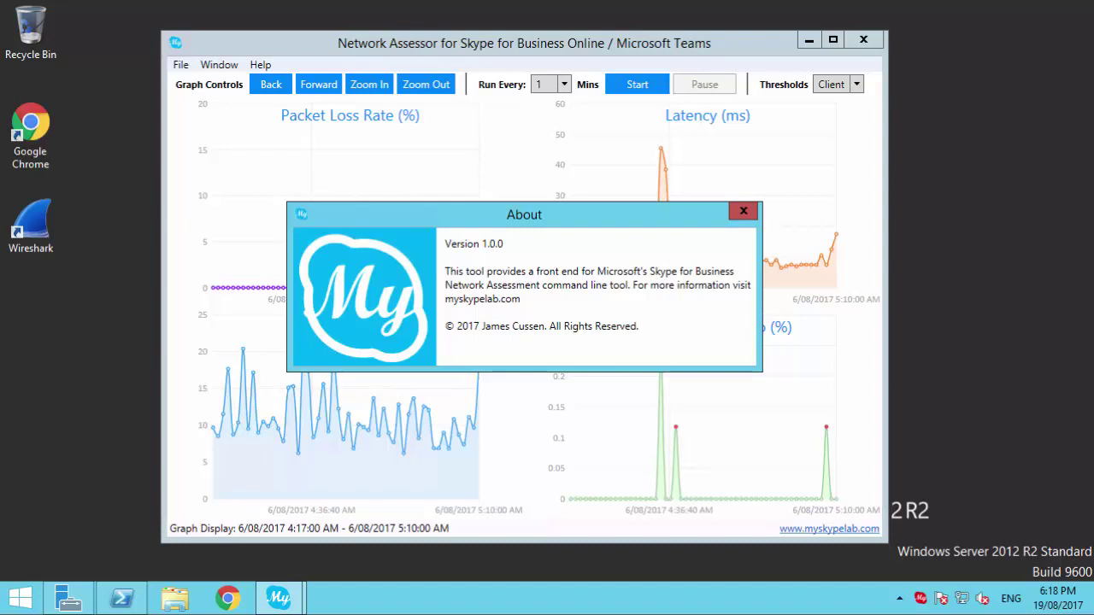
pyautogui.click(744, 211)
# - Install the Microsoft Tool from the Help menu until Installation Successful appears
pyautogui.click(259, 65)
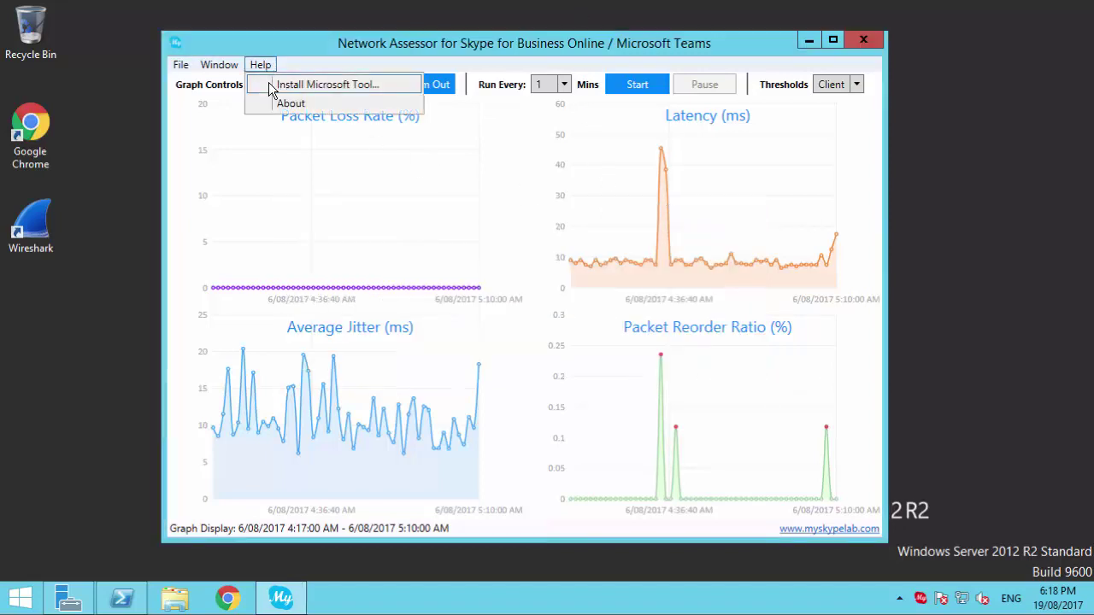
pyautogui.click(272, 91)
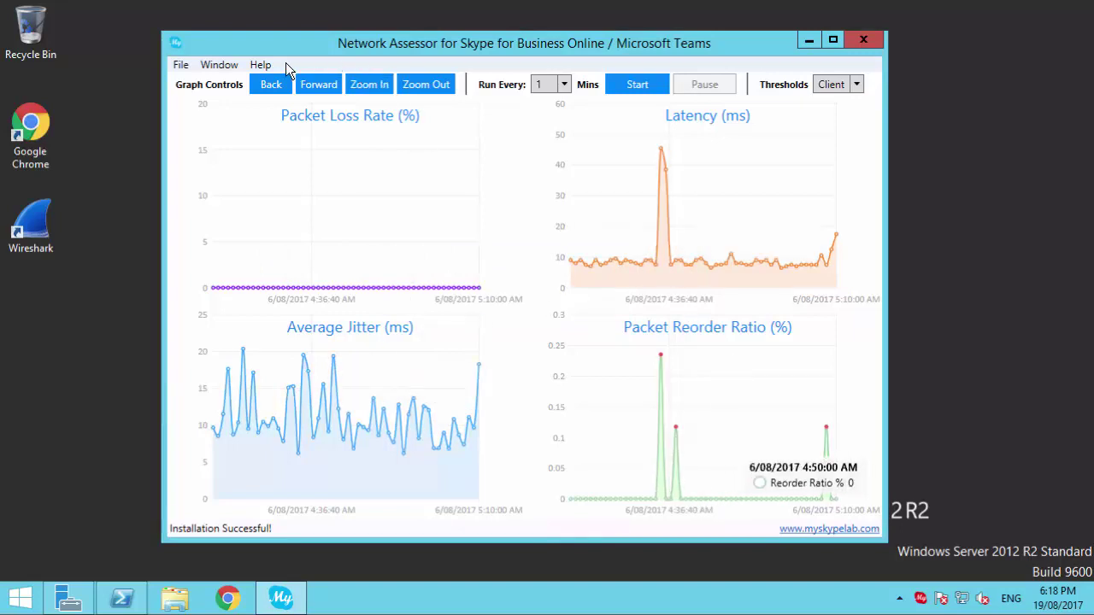
# - Keep the run interval at 1 minute and switch the thresholds from Client to Edge
pyautogui.click(564, 84)
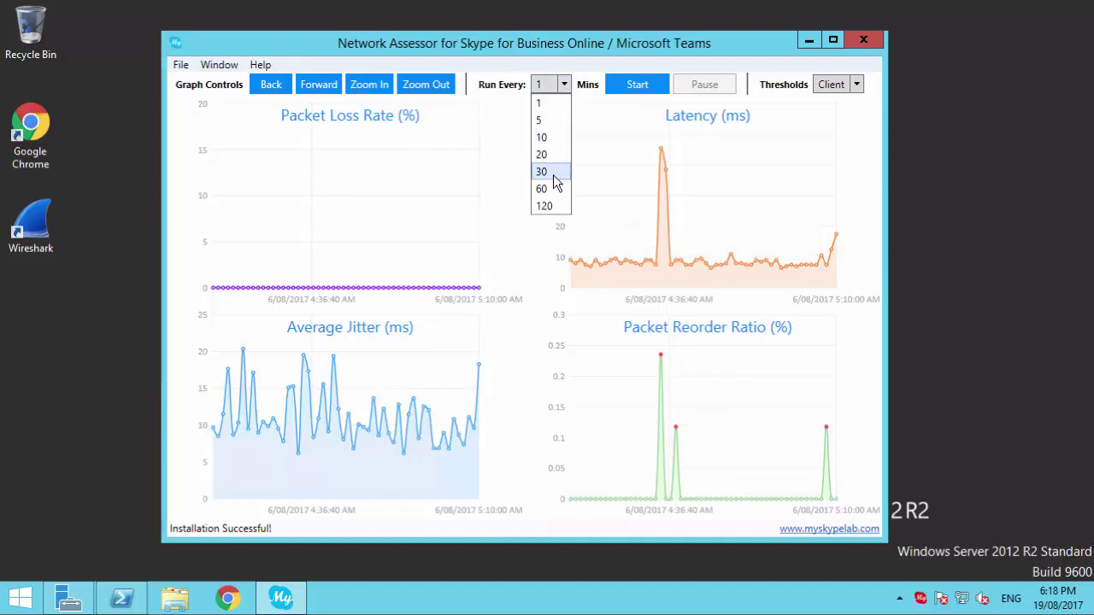
pyautogui.click(565, 85)
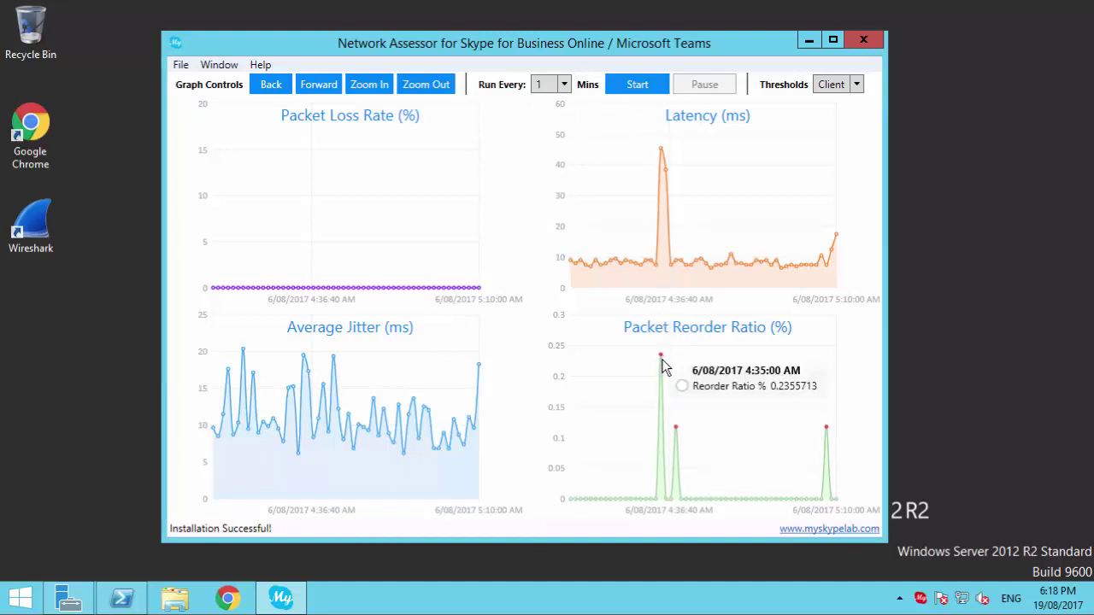
pyautogui.click(838, 84)
pyautogui.click(831, 121)
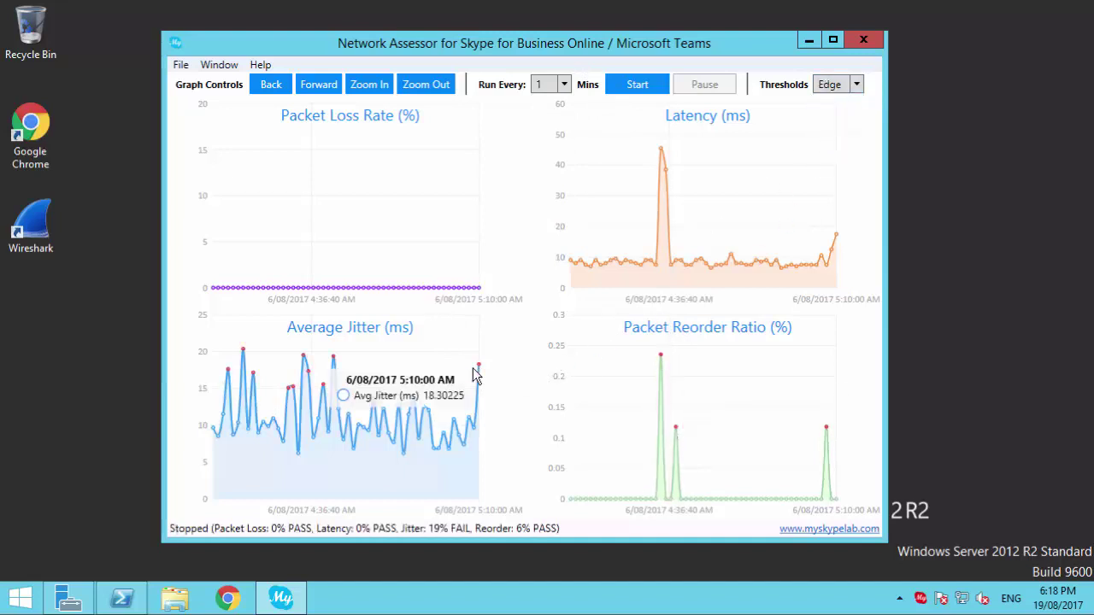
# - Zoom the graphs in twice and pan forward and back to 4:36:52–4:50:07 AM
pyautogui.click(362, 84)
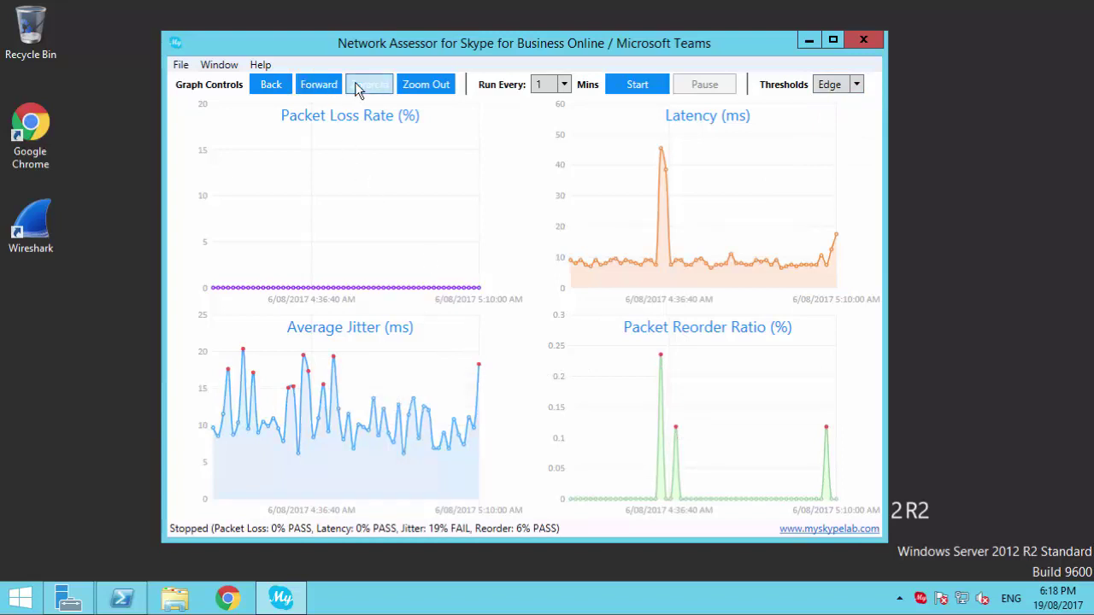
pyautogui.click(362, 83)
pyautogui.click(336, 86)
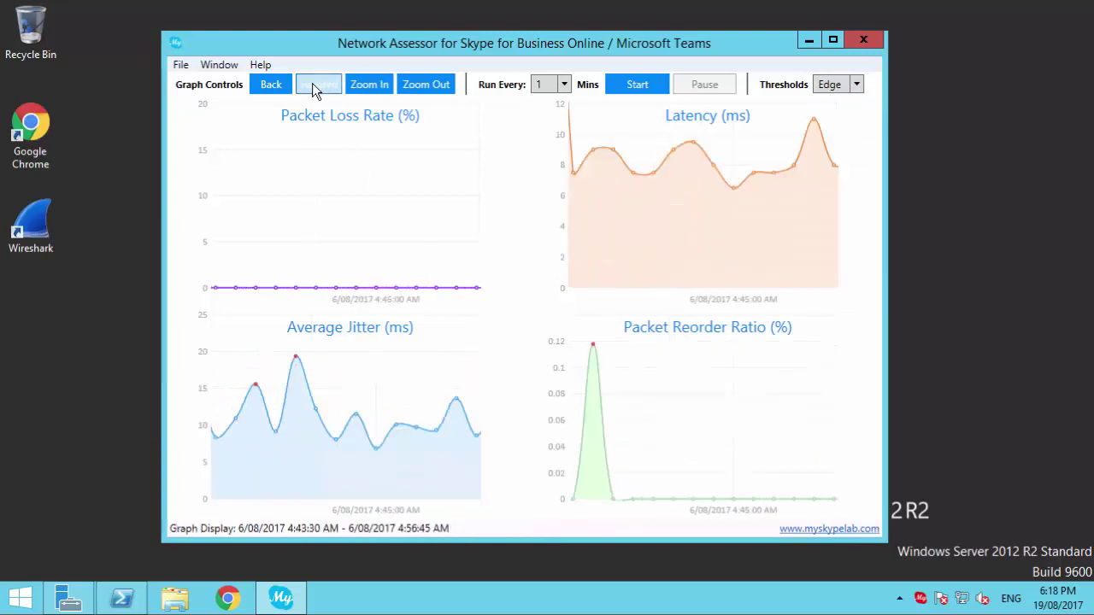
pyautogui.click(256, 85)
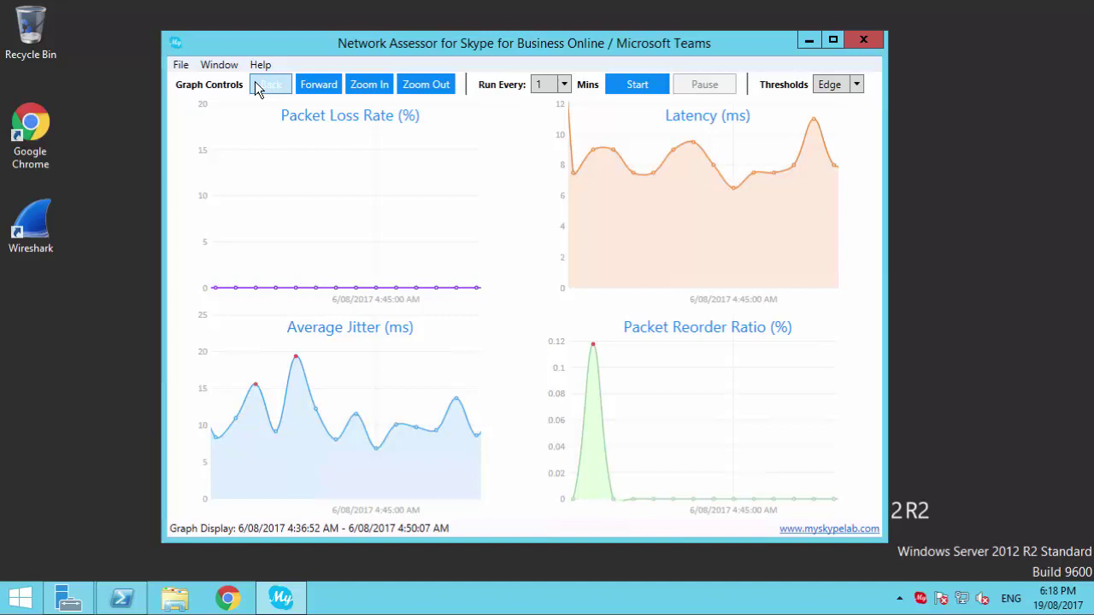
pyautogui.click(180, 65)
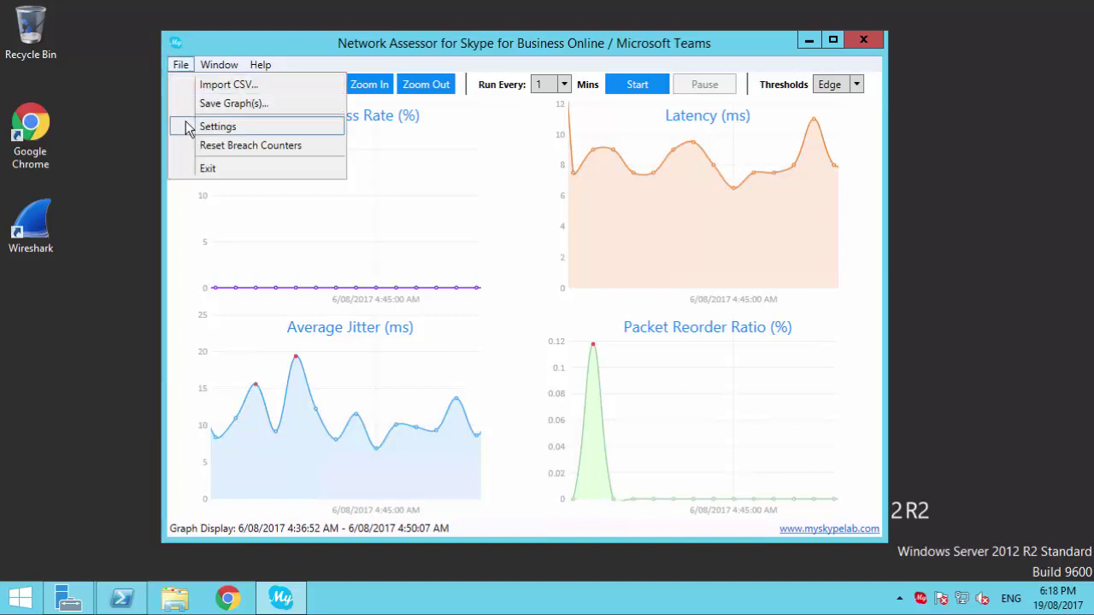
pyautogui.click(189, 129)
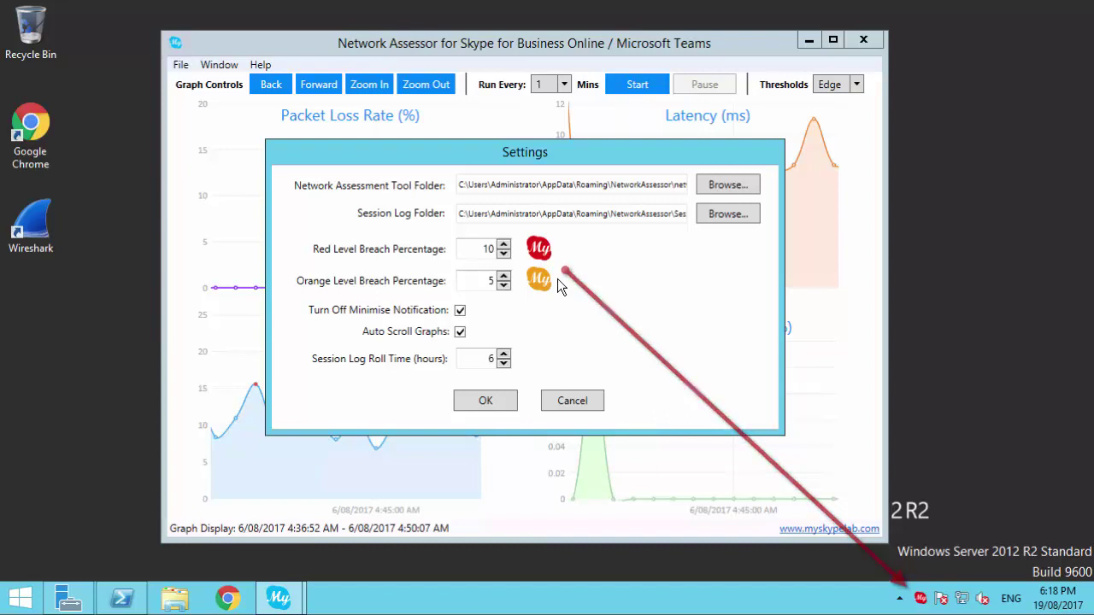
pyautogui.click(571, 401)
pyautogui.click(218, 65)
# - Save the four graph images to the Desktop and preview the LatencyGraph image
pyautogui.moveTo(181, 65)
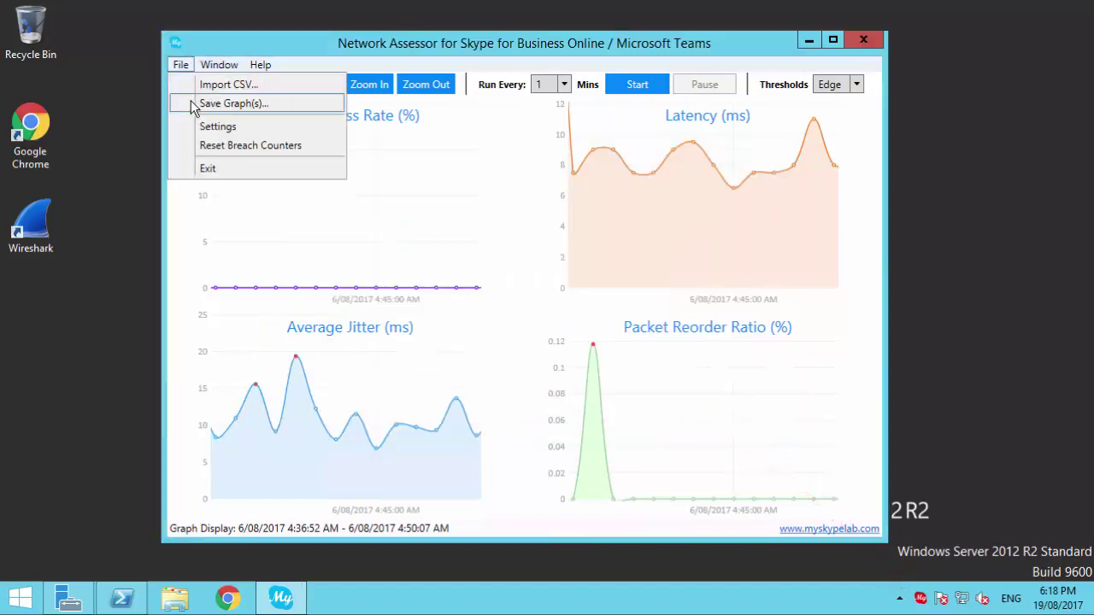
pyautogui.click(286, 181)
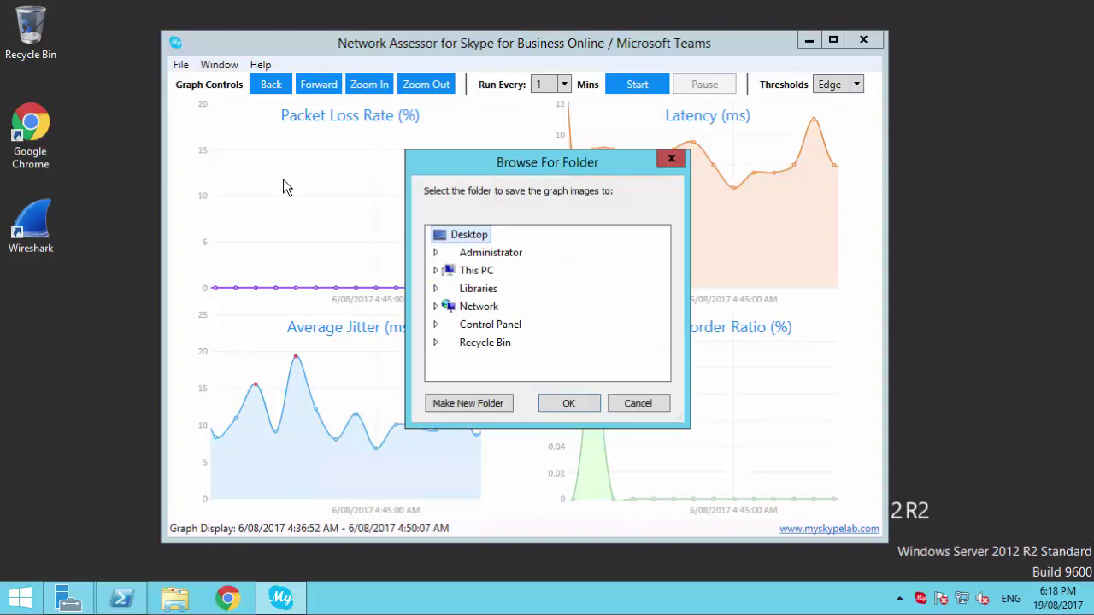
pyautogui.click(436, 268)
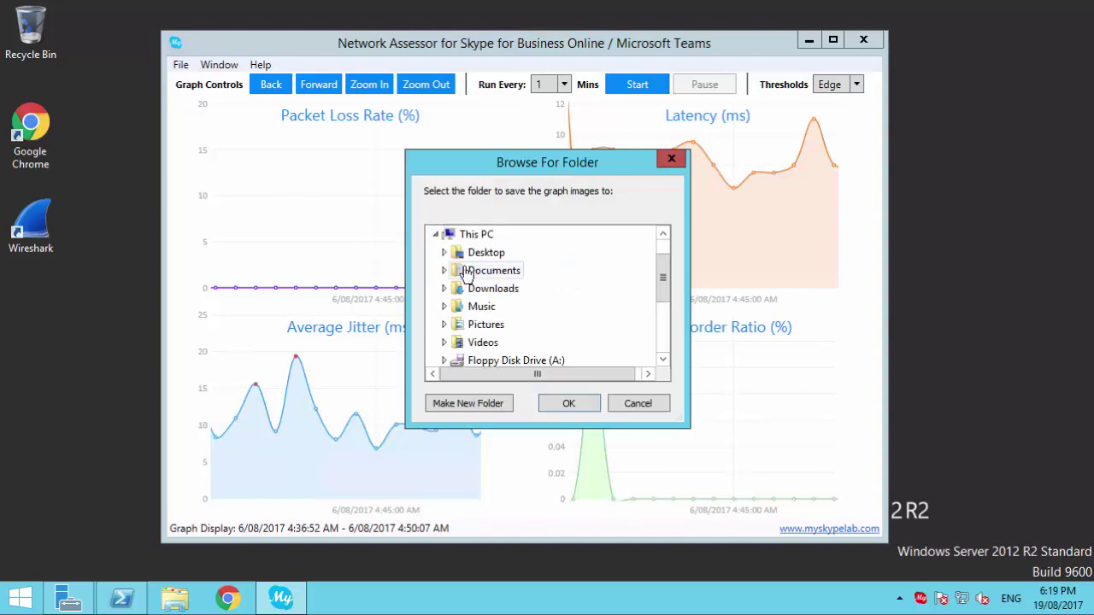
pyautogui.click(485, 253)
pyautogui.click(564, 407)
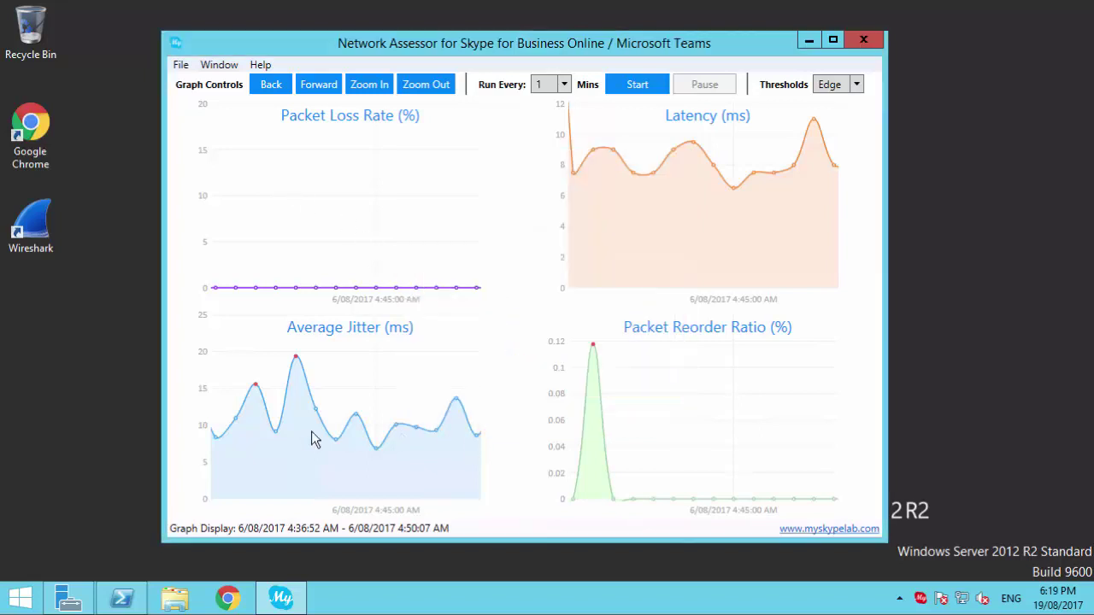
pyautogui.doubleClick(38, 438)
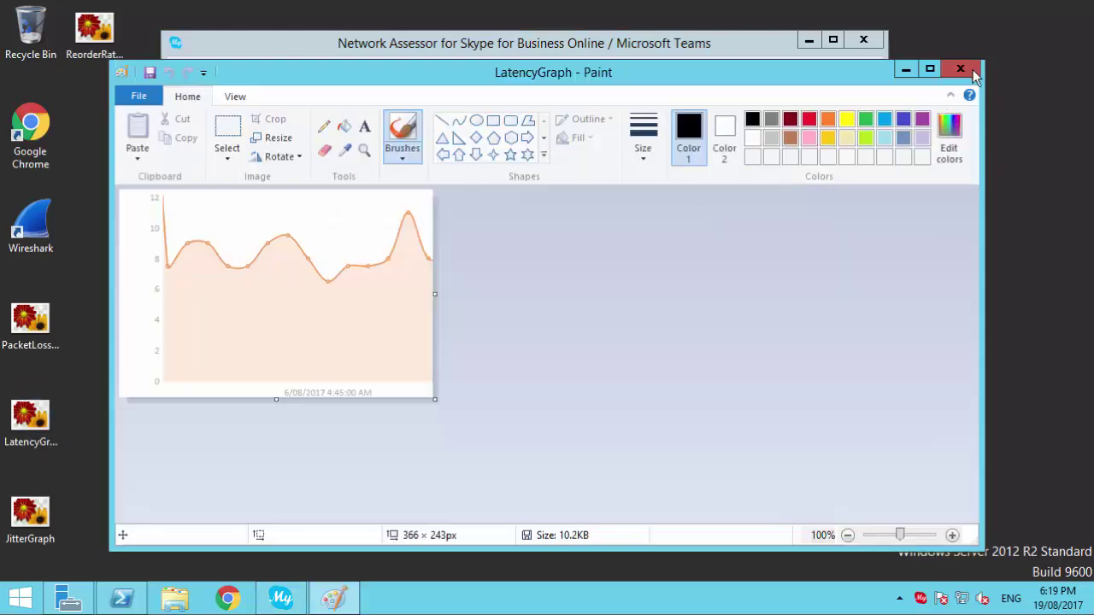
pyautogui.click(966, 66)
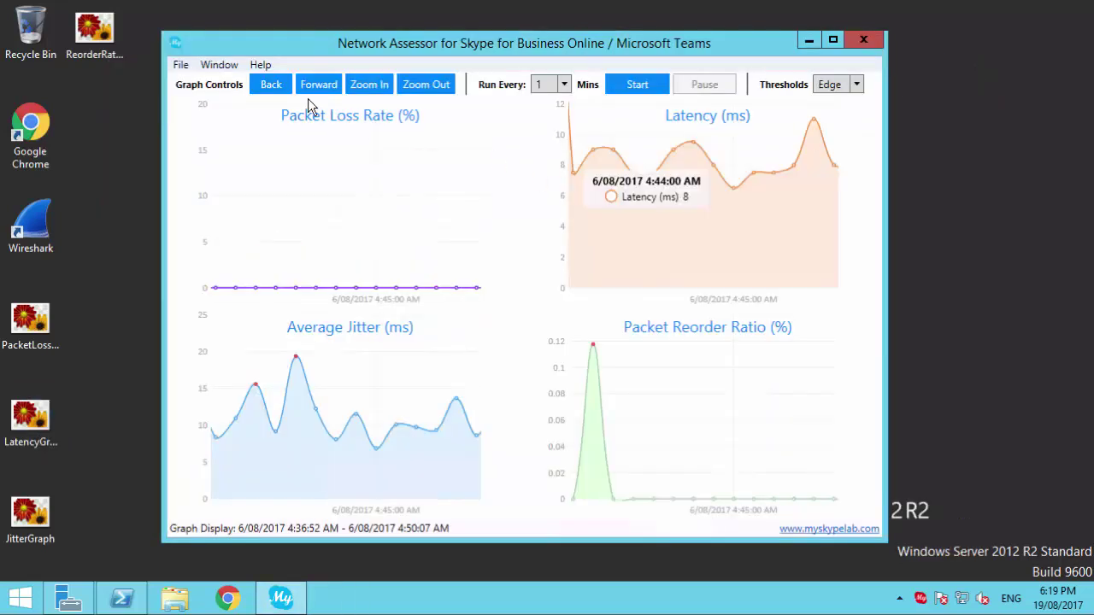
# - Show only the Latency graph, then switch back to All Graphs
pyautogui.click(220, 67)
pyautogui.click(227, 121)
pyautogui.click(220, 66)
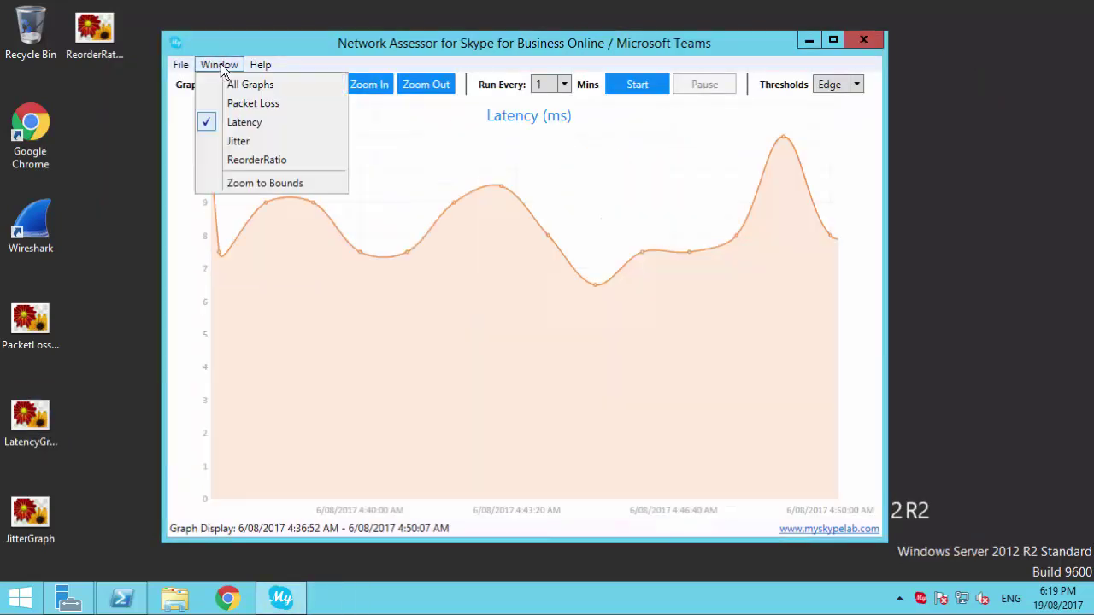
pyautogui.click(221, 81)
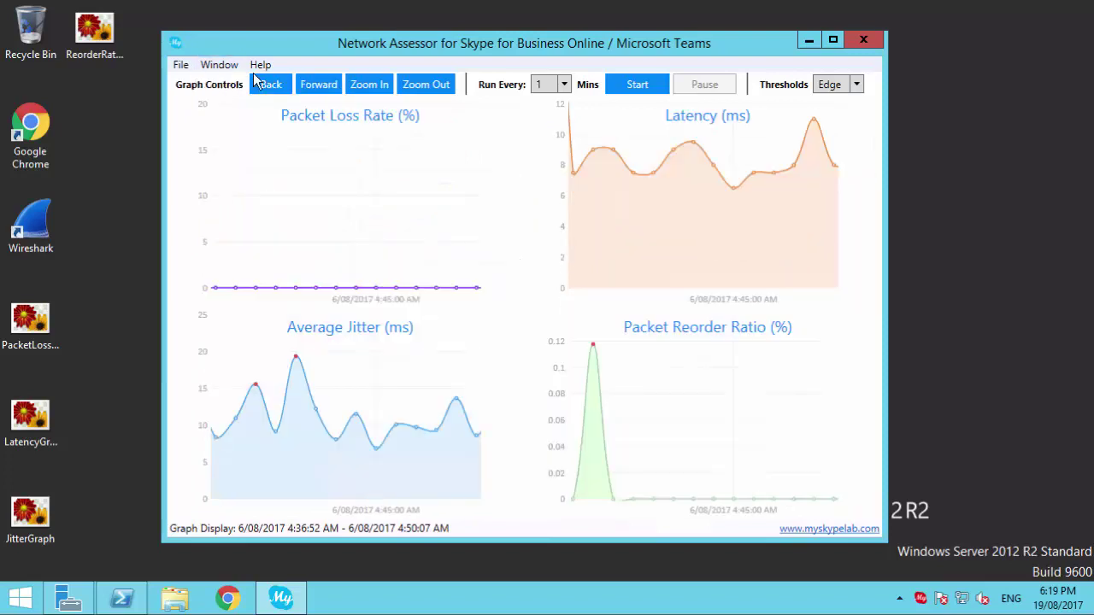
# - Import the 6/08/2017 4:16 AM session CSV file
pyautogui.click(182, 68)
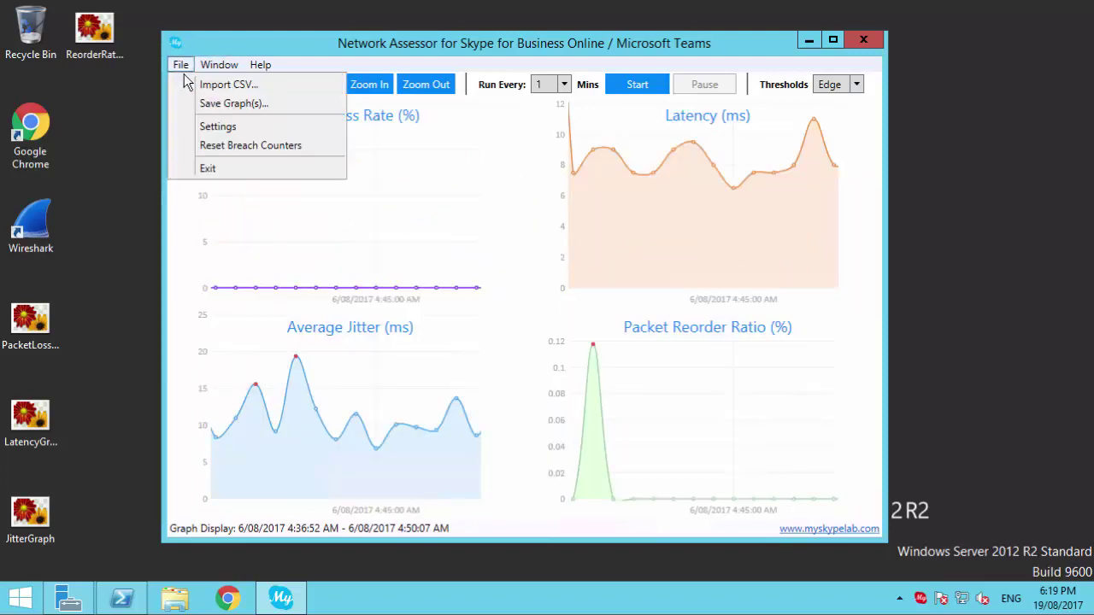
pyautogui.click(187, 83)
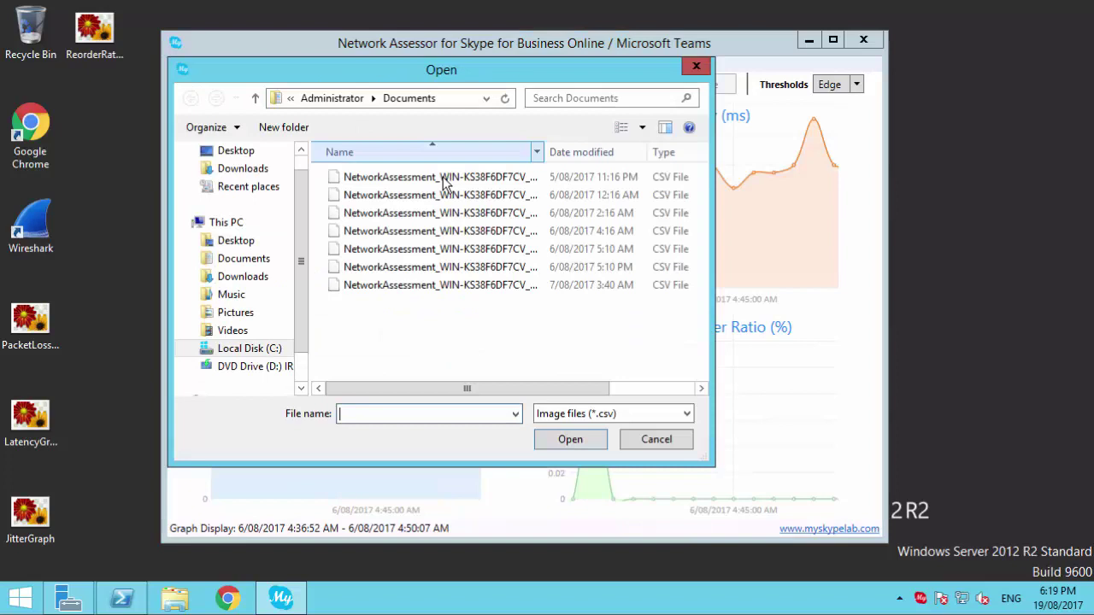
pyautogui.doubleClick(454, 231)
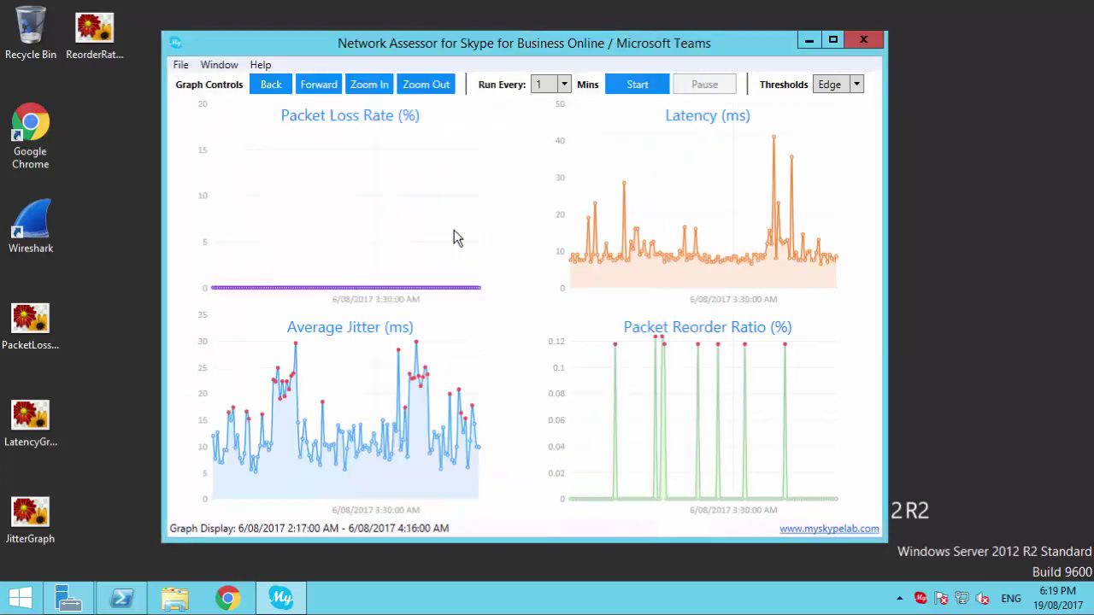
# - Import the 5/08/2017 11:16 PM session CSV file
pyautogui.click(181, 65)
pyautogui.click(189, 84)
pyautogui.doubleClick(392, 177)
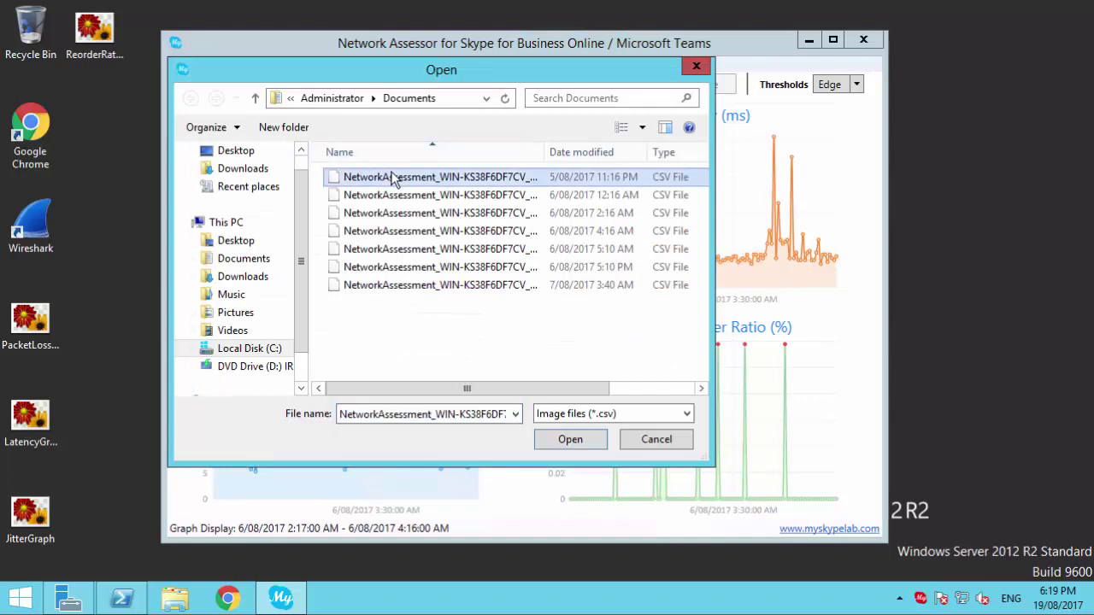